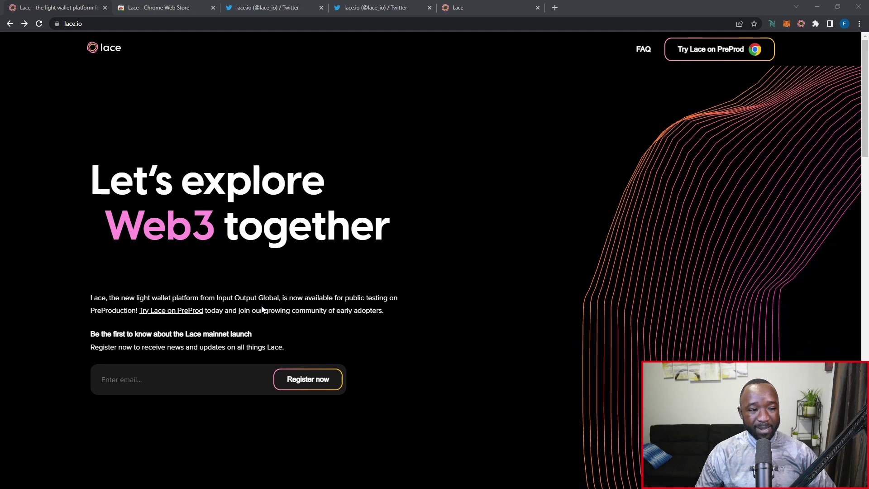
- Read through the Lace home page down to the platform features, and bring up the second open lace.io Twitter page
scroll(68, 313, down, 9)
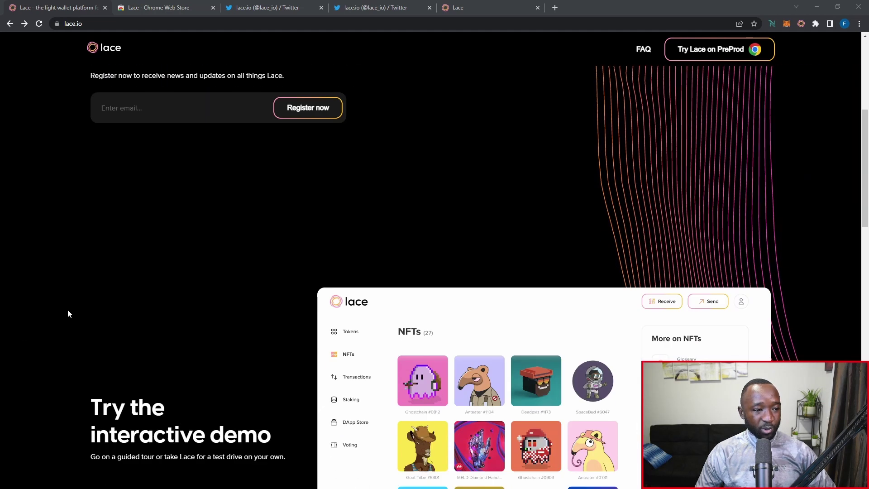
scroll(68, 314, down, 5)
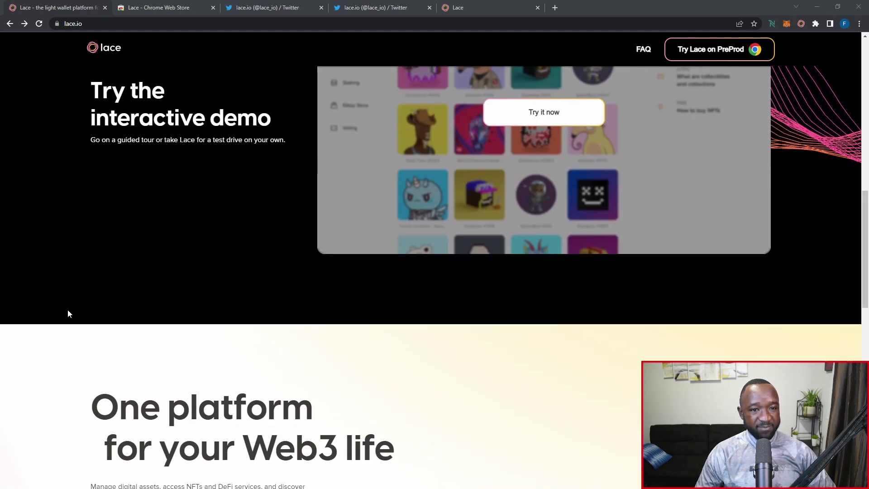
scroll(69, 313, down, 7)
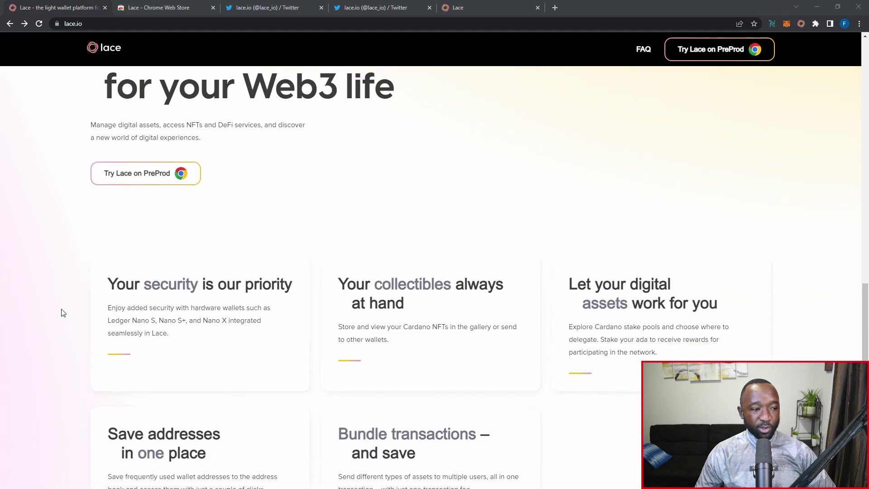
scroll(64, 313, down, 2)
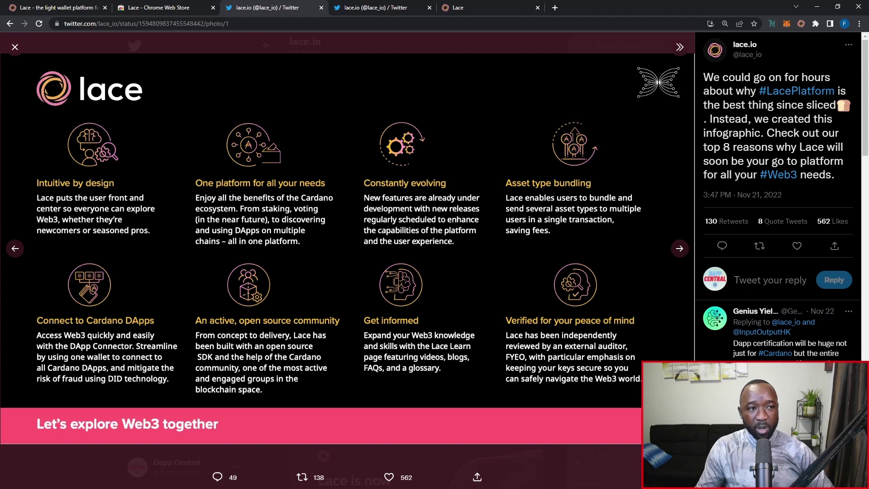
click(358, 10)
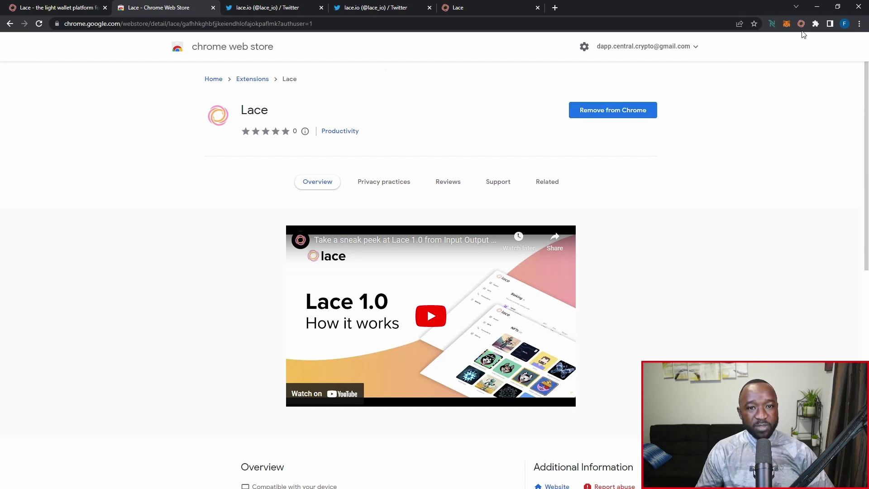
- Check Lace's pin setting in the browser's extensions list, and preview the wallet in its compact popup view
click(815, 24)
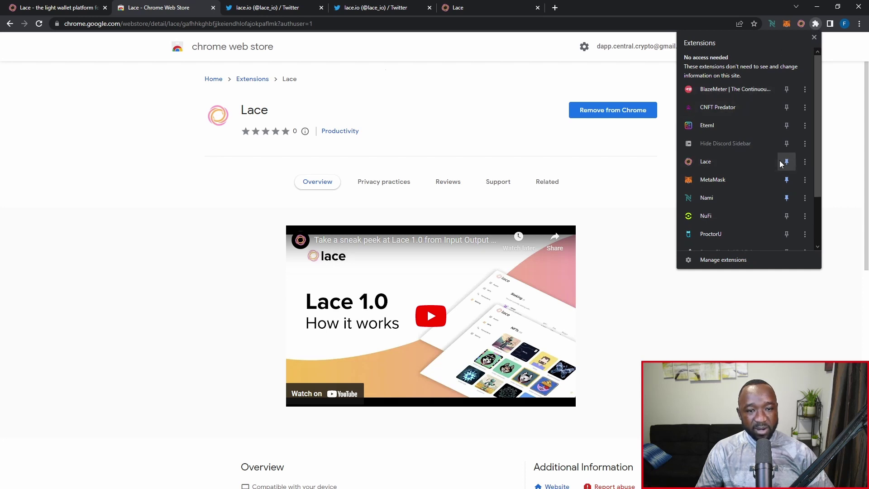
click(842, 116)
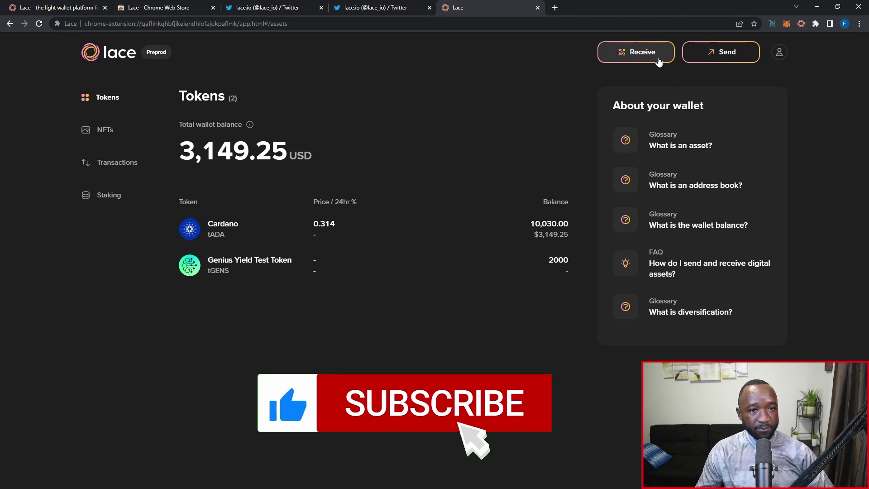
click(802, 26)
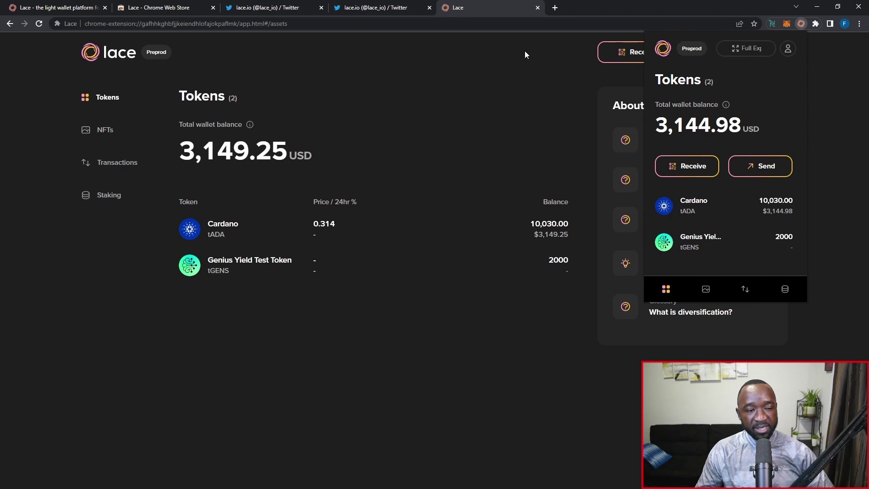
click(435, 80)
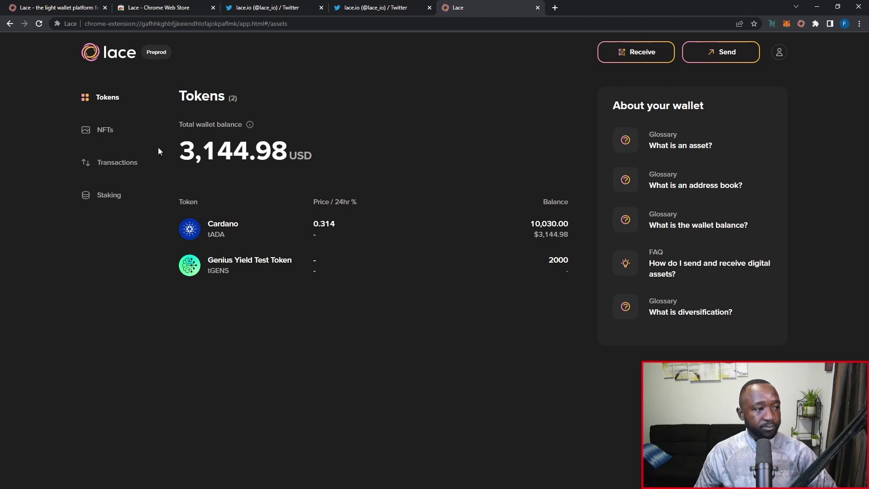
- Browse the wallet's NFTs, Transactions and Staking pages
click(113, 130)
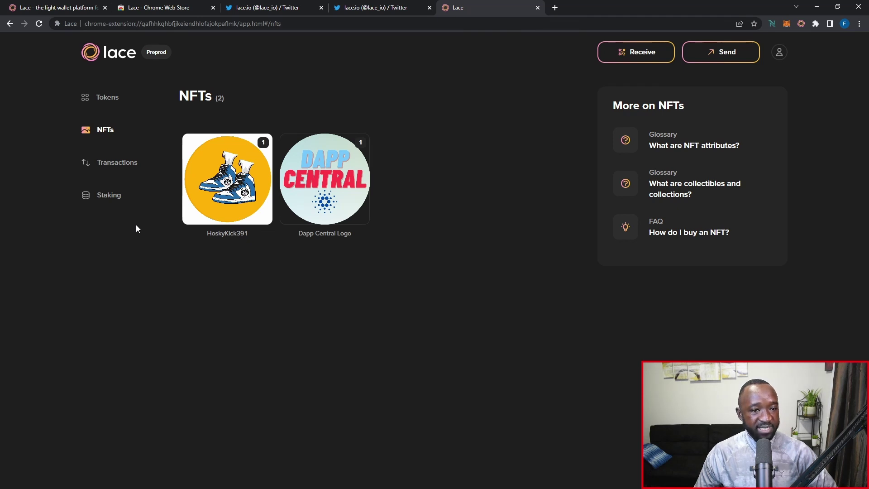
click(117, 165)
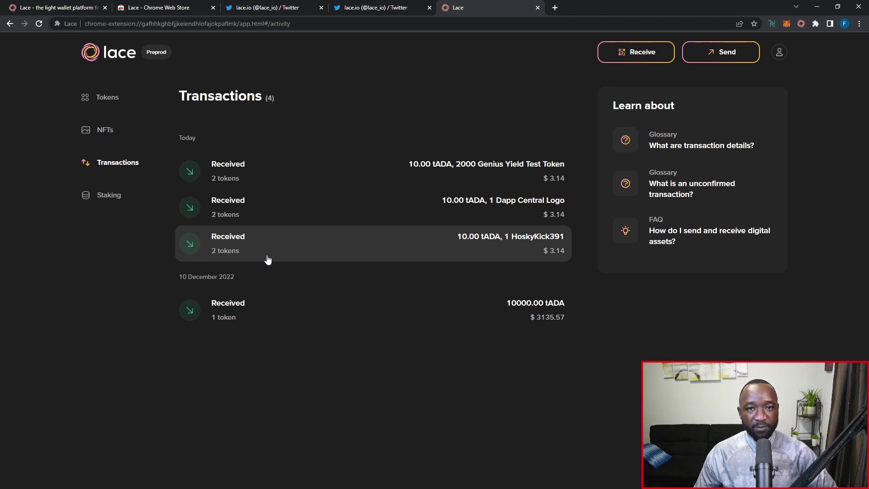
click(104, 198)
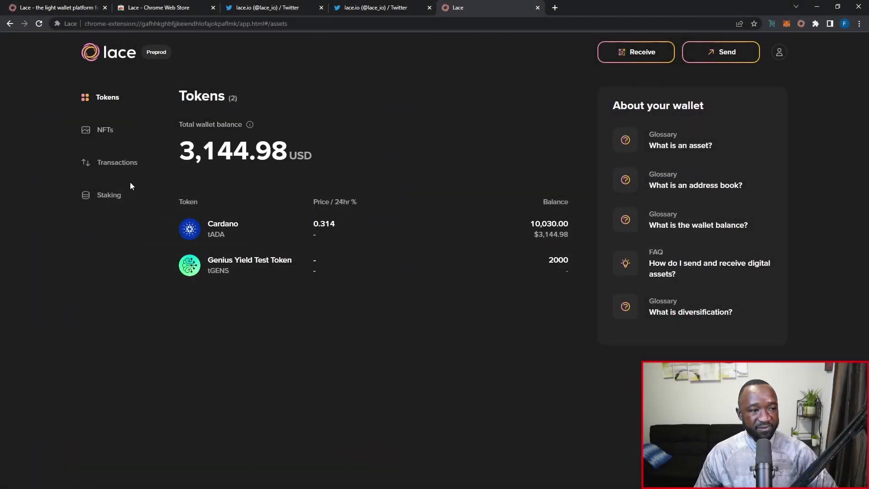
- Highlight the token count and the total wallet balance on the Tokens page, and clear the selection
triple_click(232, 98)
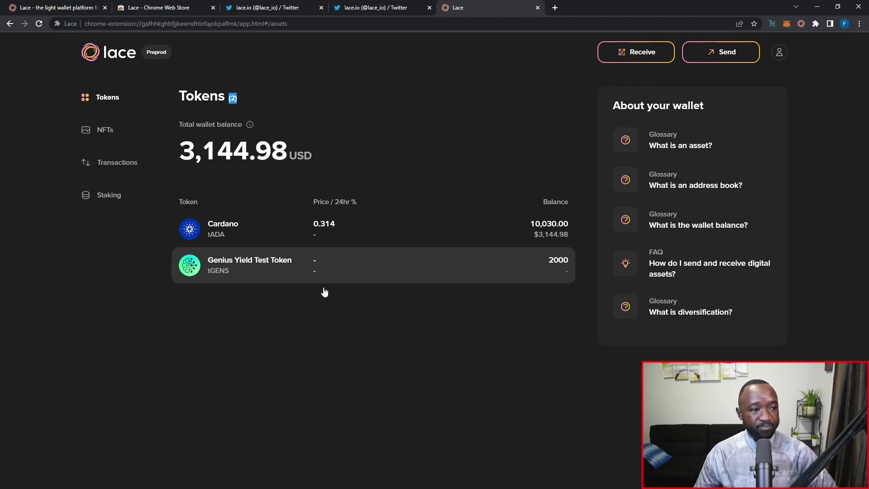
drag(189, 155, 316, 150)
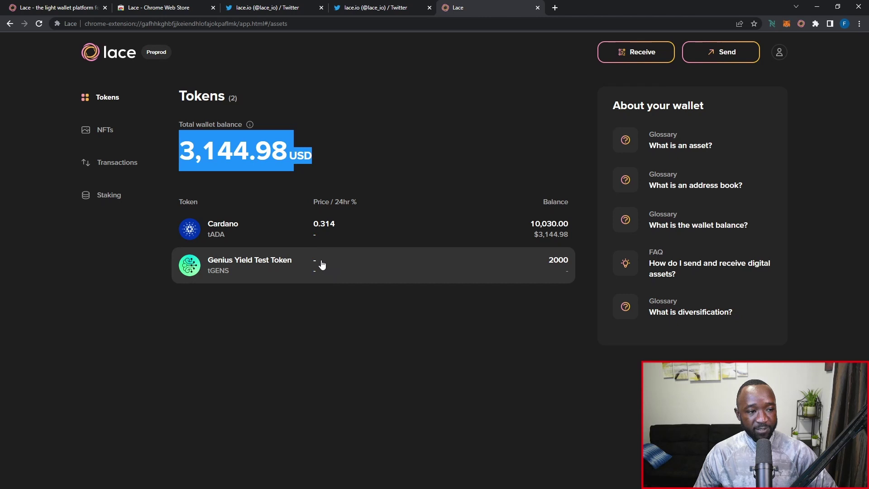
click(312, 289)
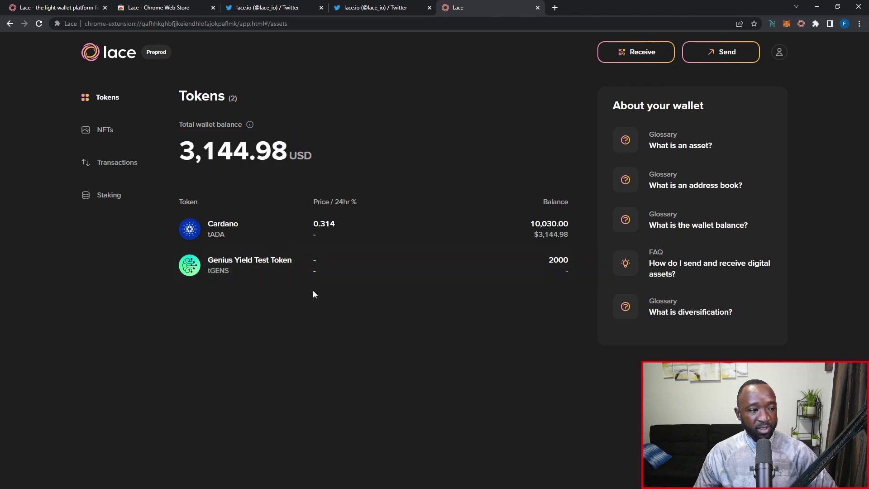
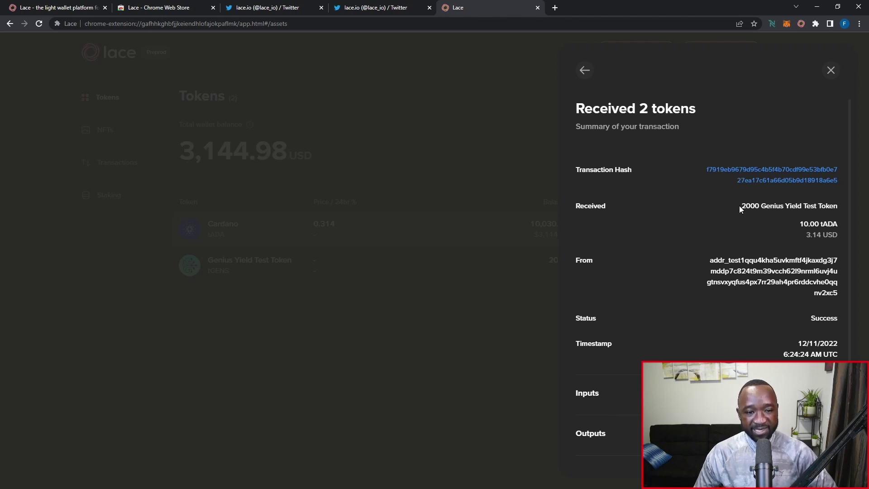
- Highlight the received Genius Yield Test Token amount, the tADA amount and the sender address in the transaction summary
drag(739, 207, 841, 208)
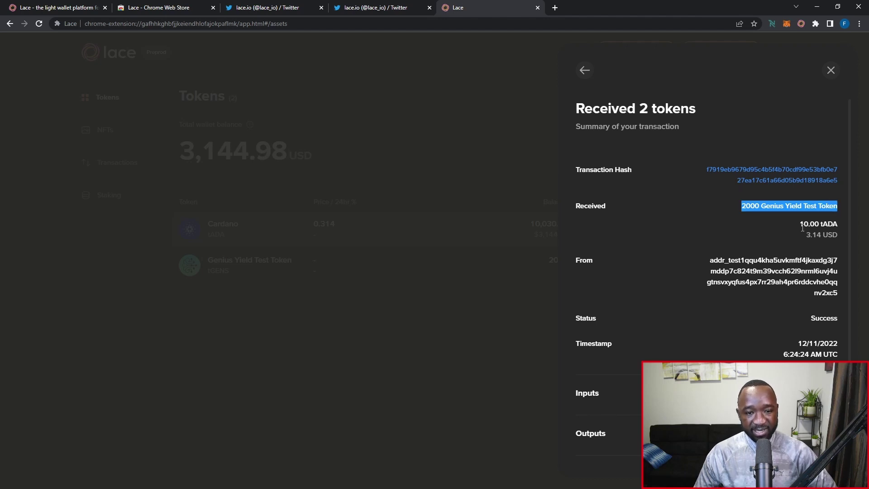
drag(798, 224, 842, 225)
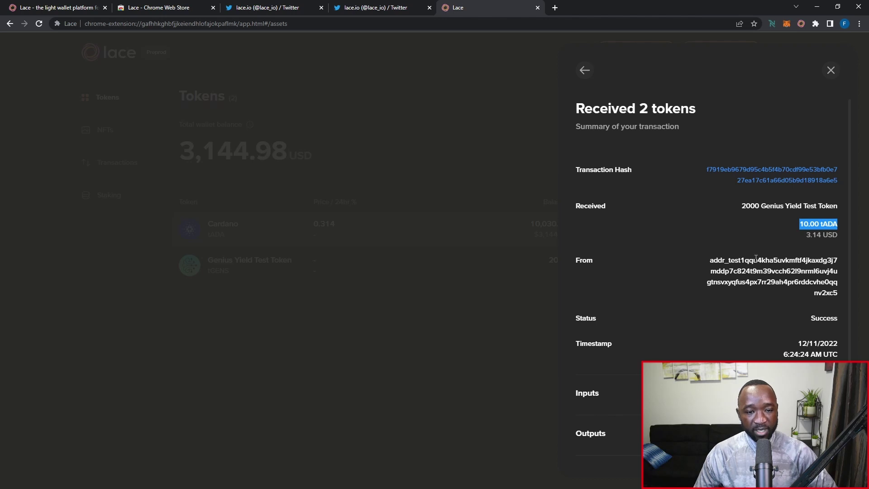
drag(715, 260, 838, 301)
click(820, 317)
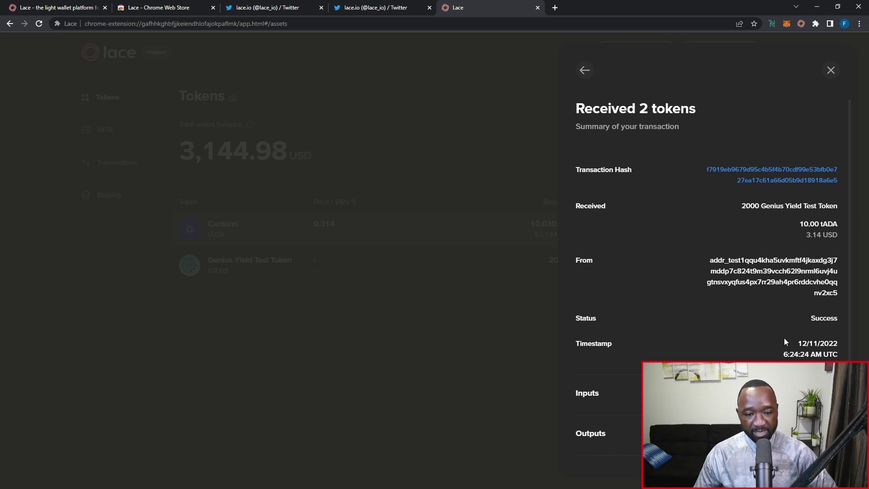
- Expand and collapse the Inputs and Outputs sections of the received transaction to examine their details
scroll(777, 331, down, 1)
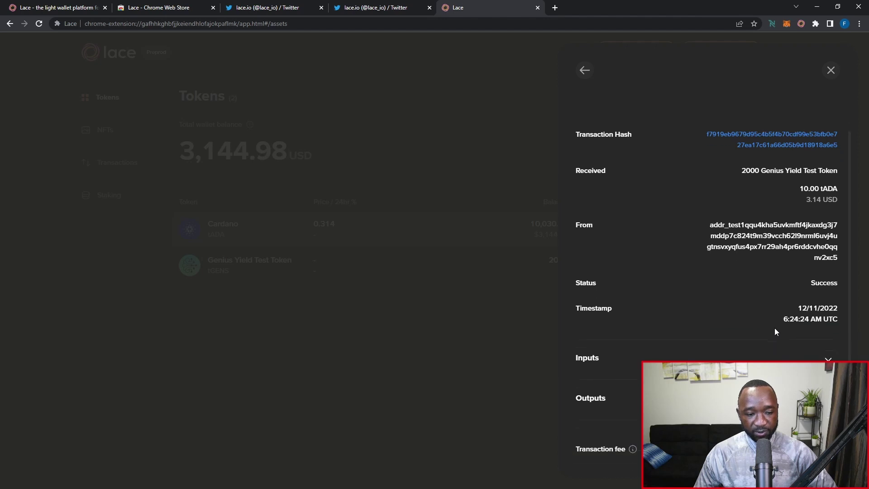
click(828, 359)
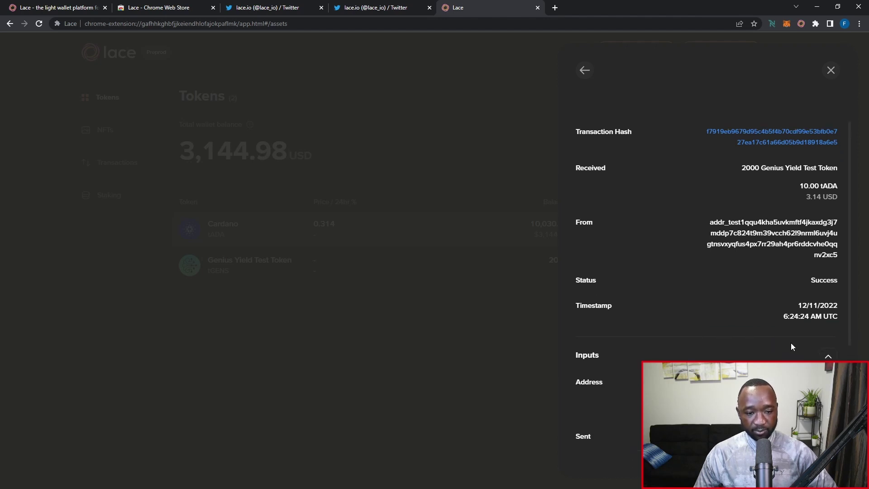
scroll(792, 346, down, 3)
click(828, 221)
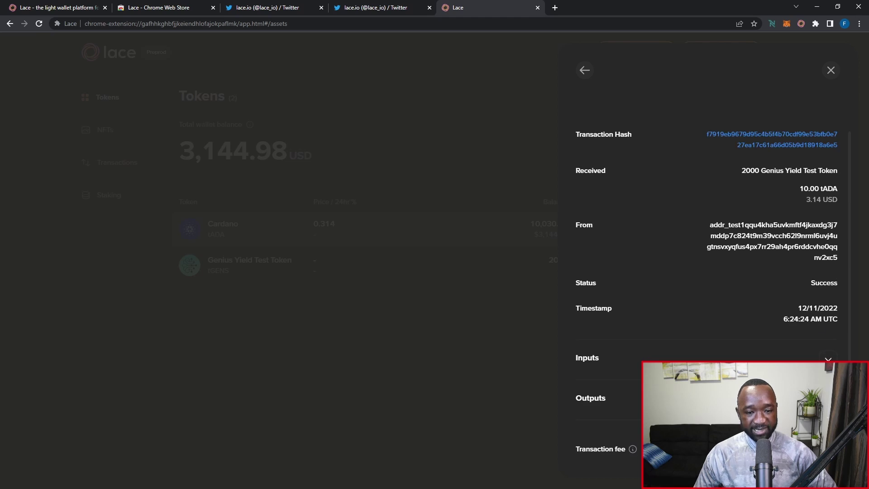
click(828, 398)
scroll(824, 318, down, 2)
click(824, 307)
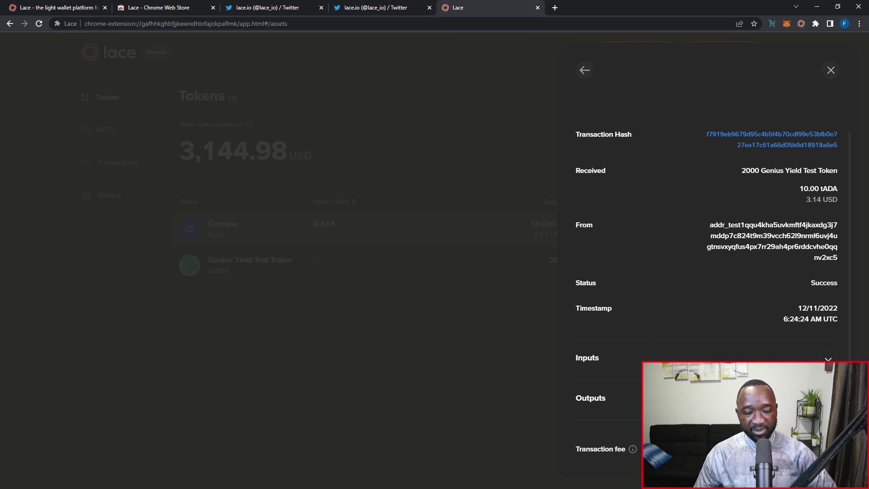
- Return to the Cardano token details, review its recent transactions, and close the details
click(584, 70)
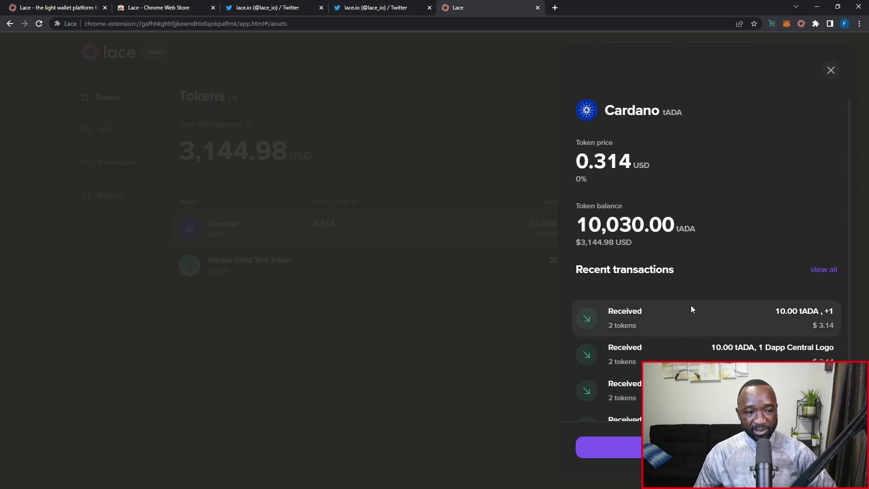
scroll(691, 303, down, 1)
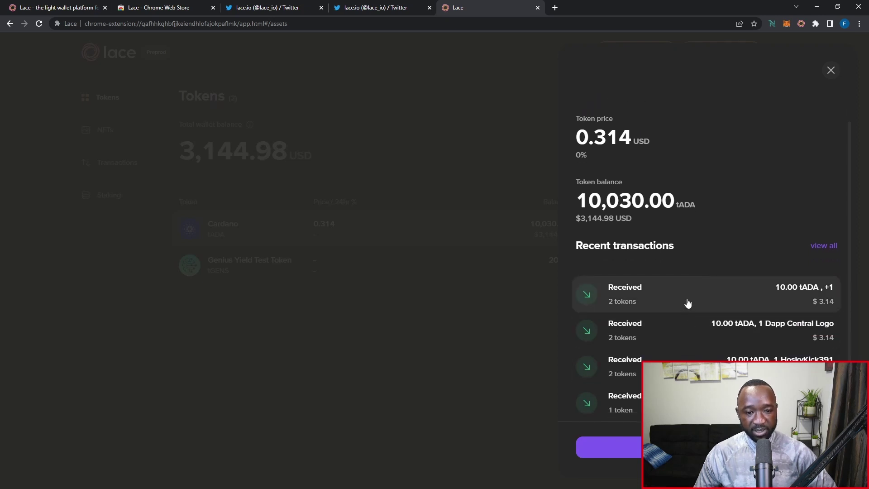
click(442, 309)
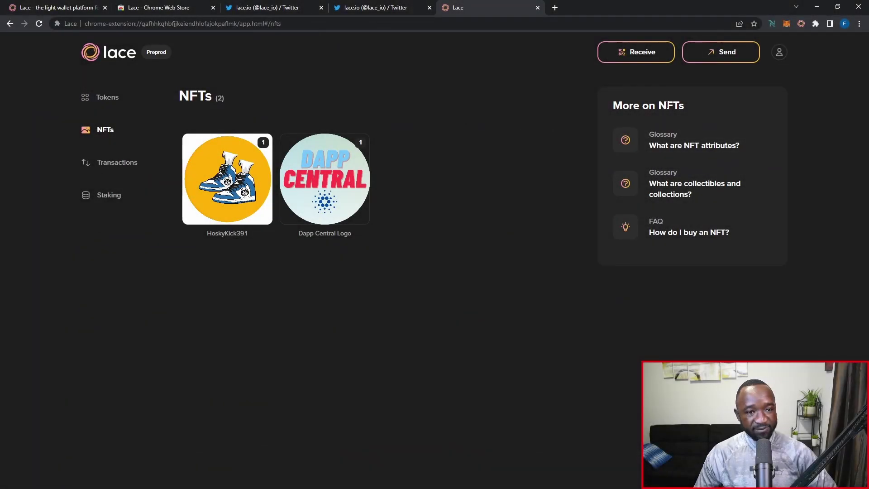
- Compare the help topics on the Tokens and NFTs pages, and view the details of the HoskyKick391 and Dapp Central Logo NFTs
click(130, 104)
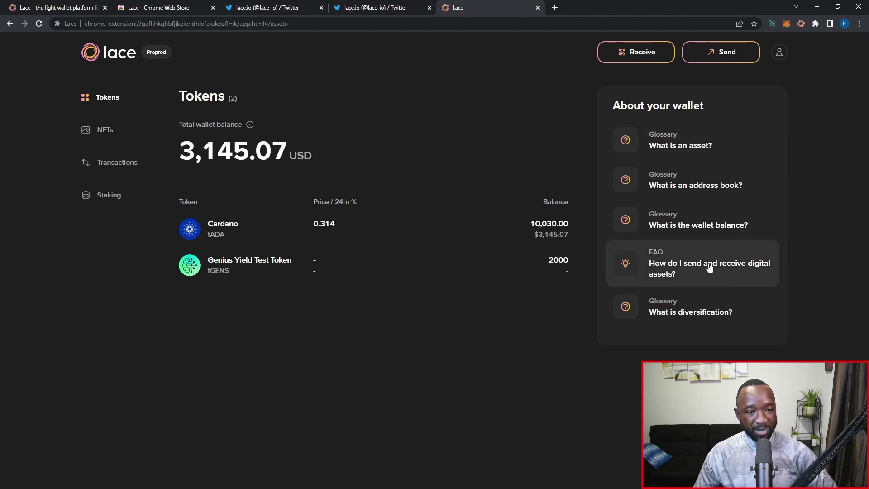
click(108, 128)
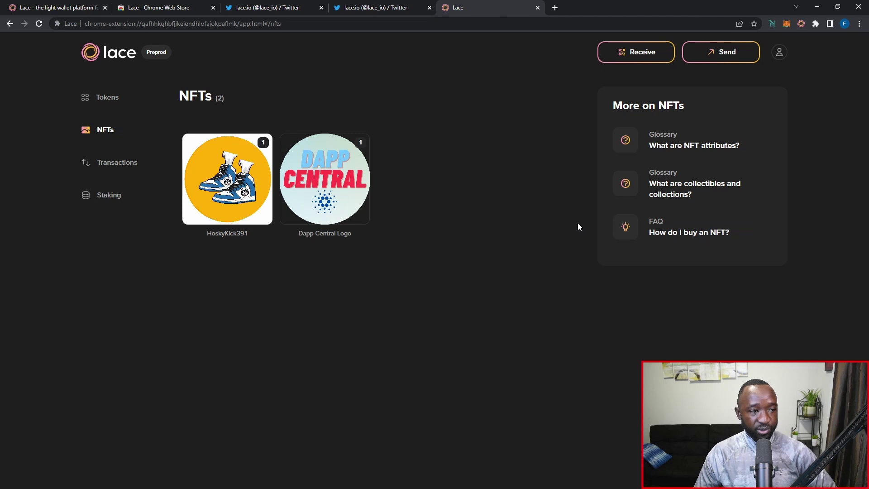
click(230, 182)
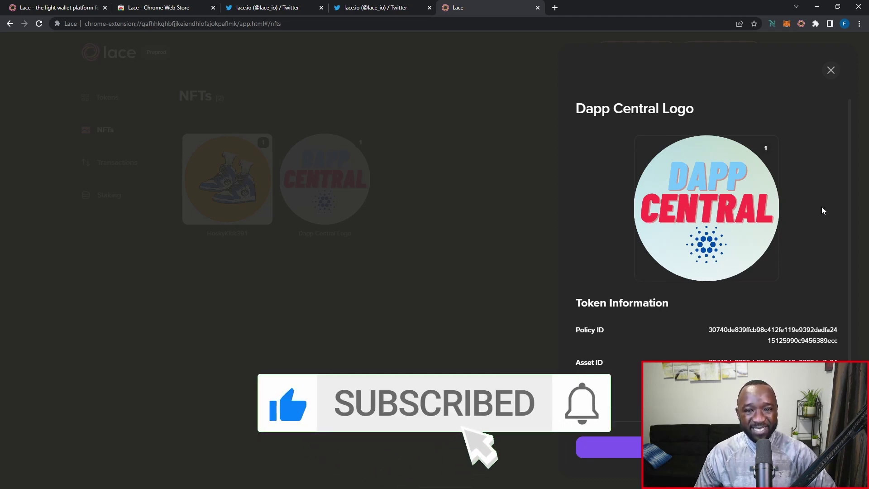
scroll(821, 208, down, 1)
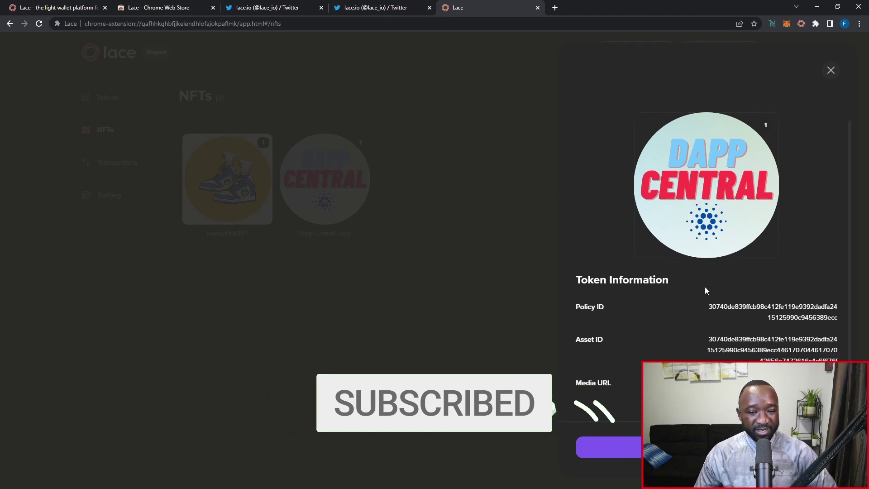
- Open the send form for the Dapp Central Logo NFT, highlight its balance, and close the form without sending
click(706, 447)
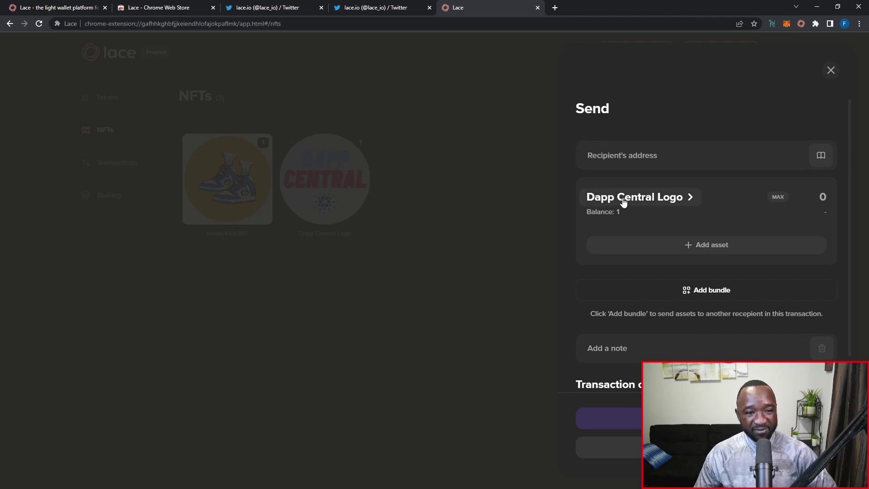
drag(629, 213, 584, 213)
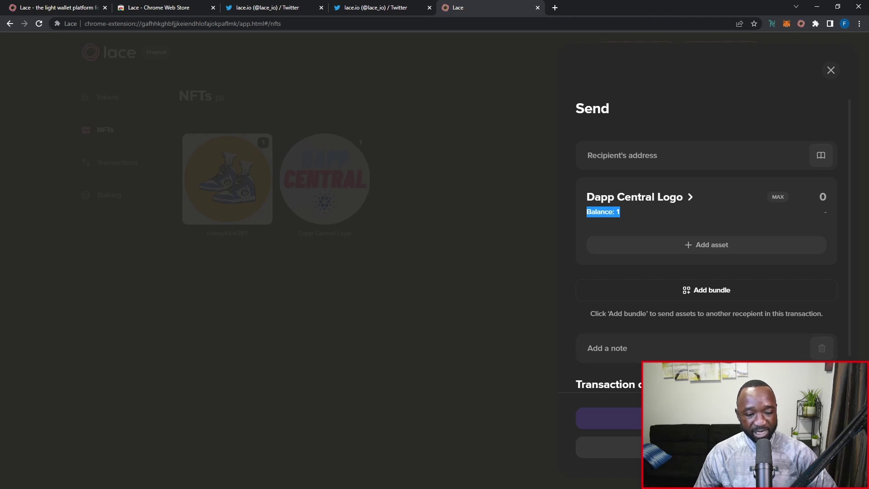
click(412, 270)
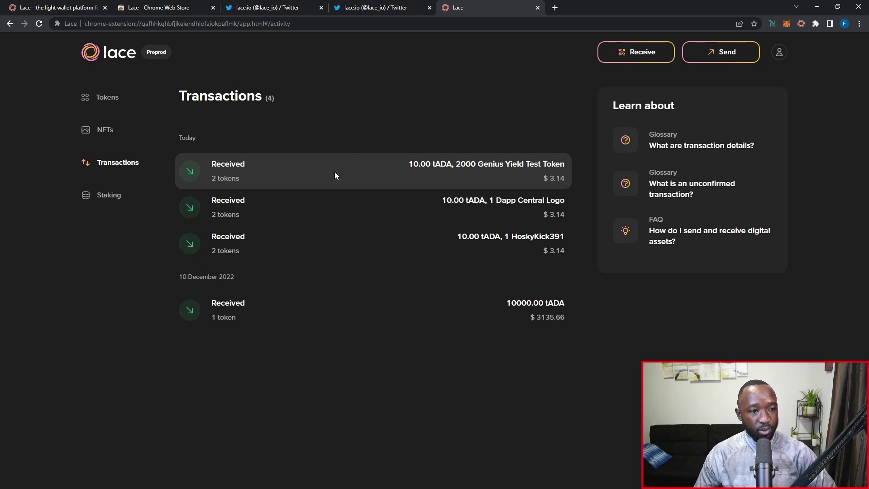
- View the details of the Genius Yield Test Token transaction, and display the wallet's QR code and address for receiving assets
click(335, 176)
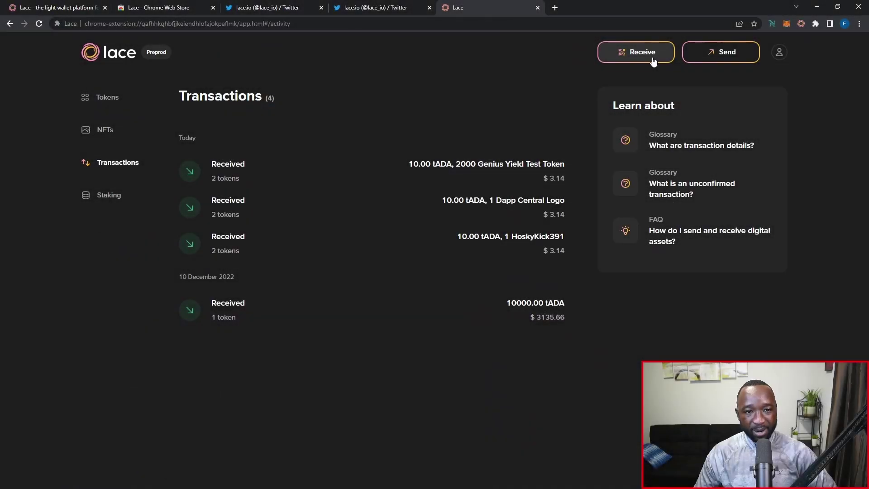
click(653, 57)
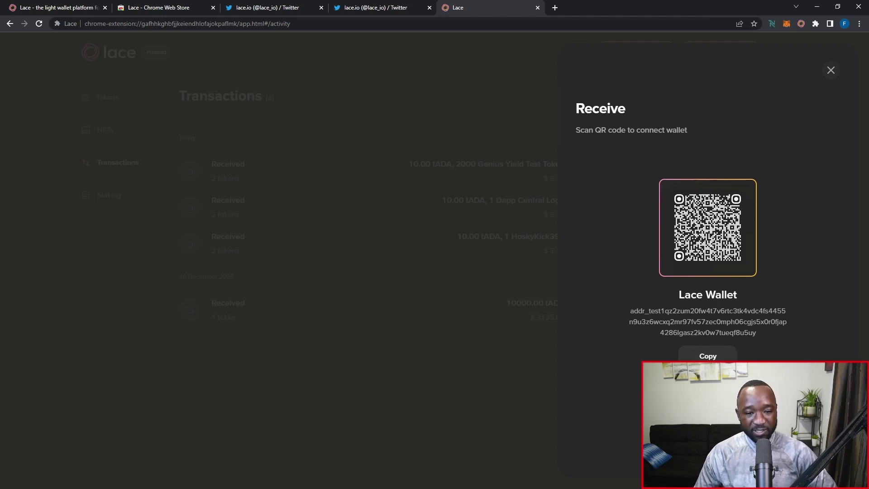
- Copy the wallet's receiving address and open the form for sending assets
click(708, 356)
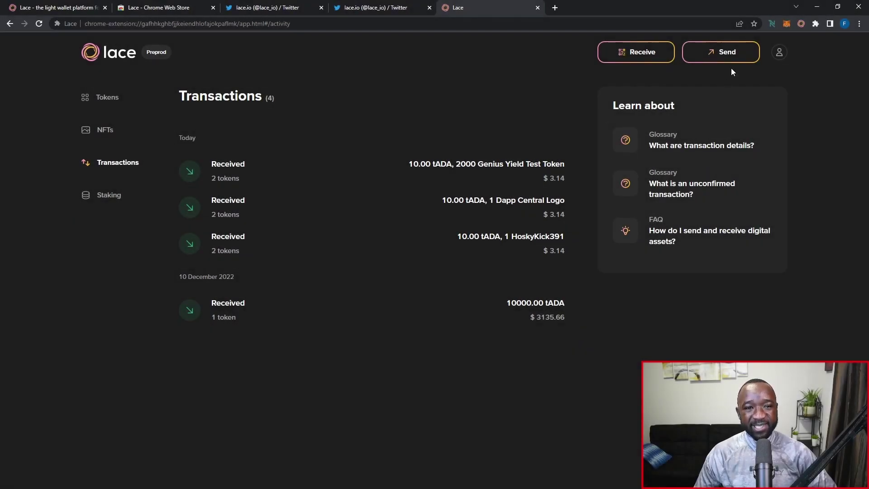
click(716, 53)
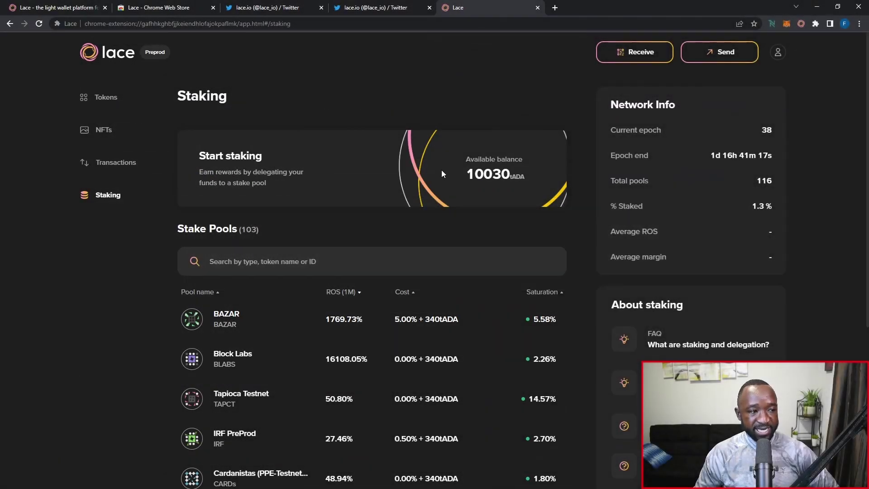
- On the Staking page, highlight the available balance and the network's current epoch, epoch end, total pools and percentage staked
drag(468, 172, 532, 178)
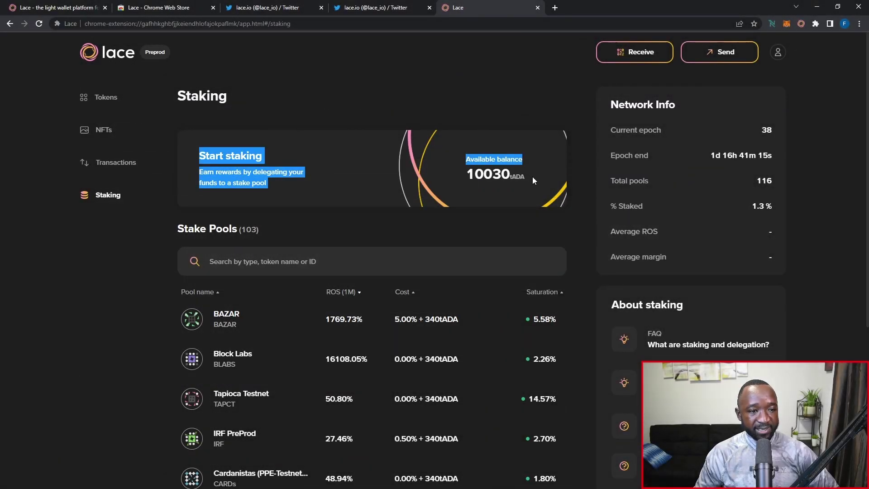
double_click(502, 176)
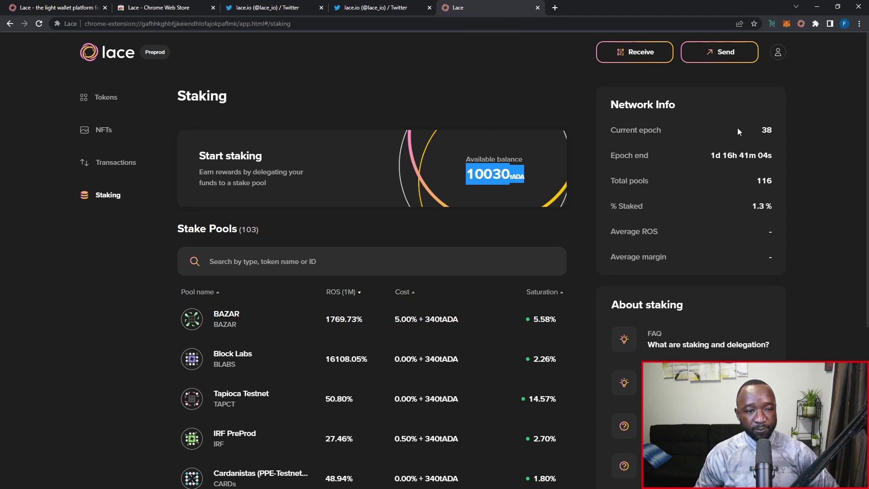
mouse_move(758, 130)
mouse_down()
mouse_move(751, 127)
mouse_move(773, 130)
mouse_up()
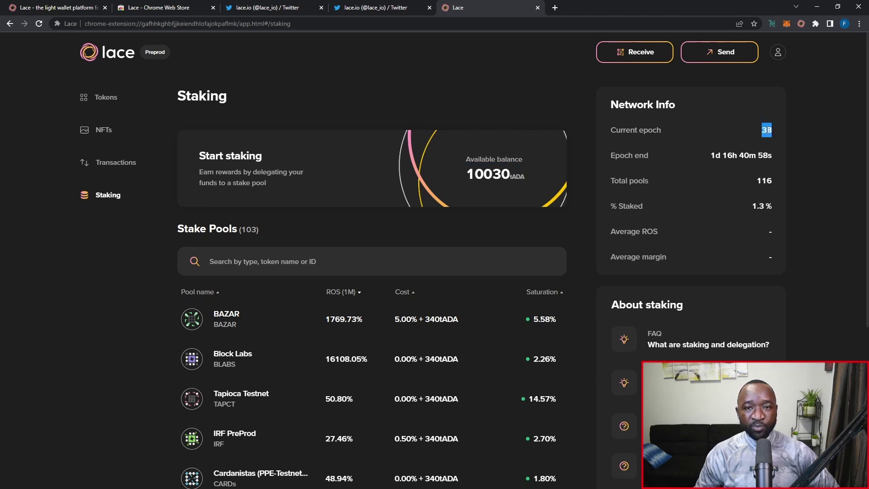
triple_click(734, 155)
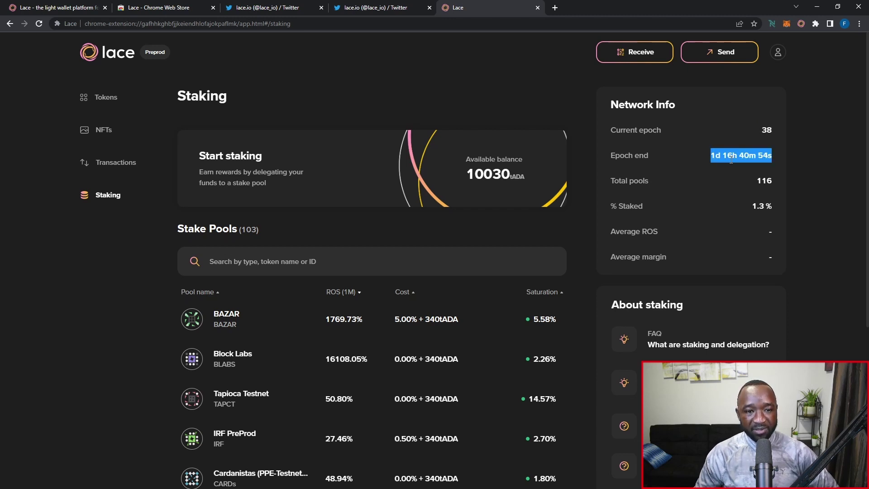
triple_click(764, 181)
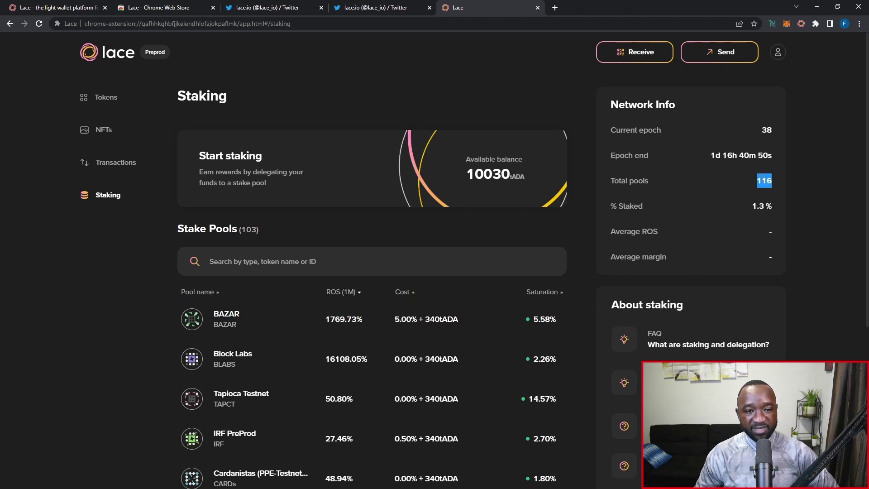
double_click(762, 206)
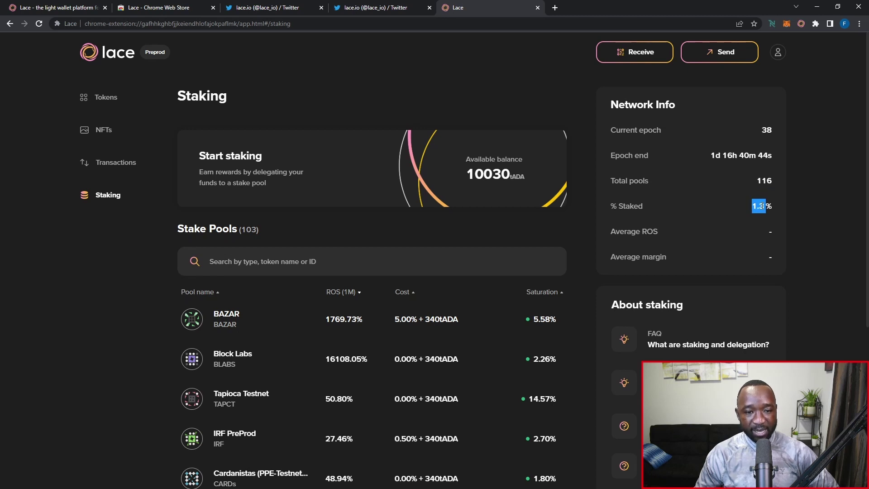
click(756, 209)
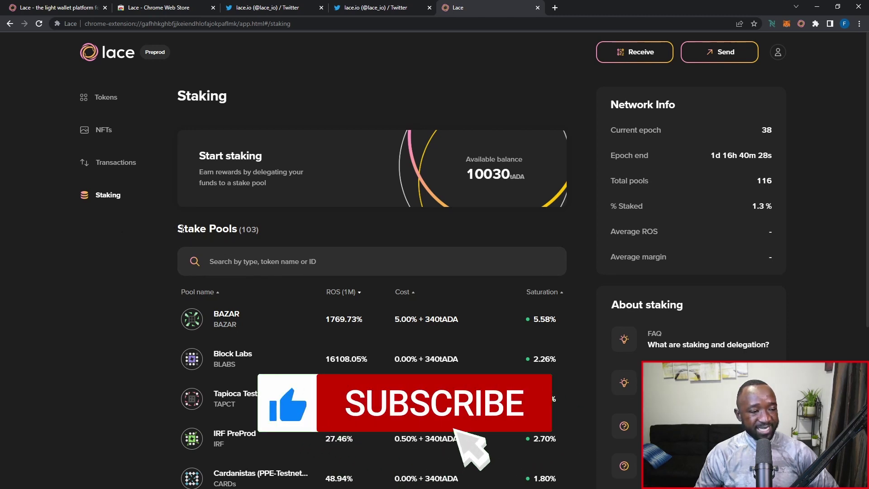
- Sort the stake pools by saturation and search the pool list for "baza"
scroll(182, 228, down, 3)
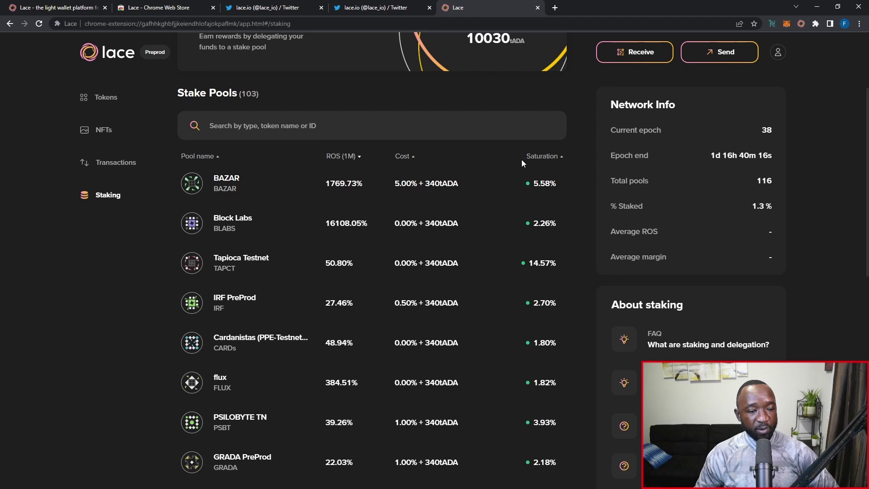
click(558, 159)
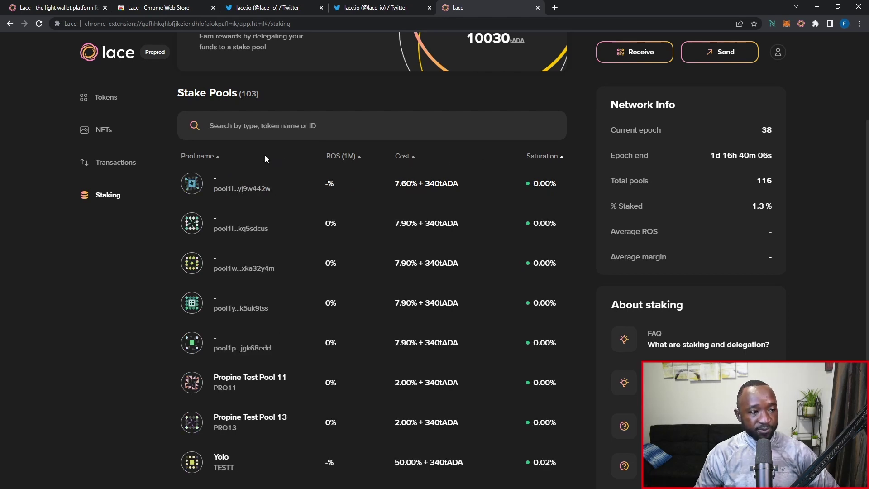
click(261, 125)
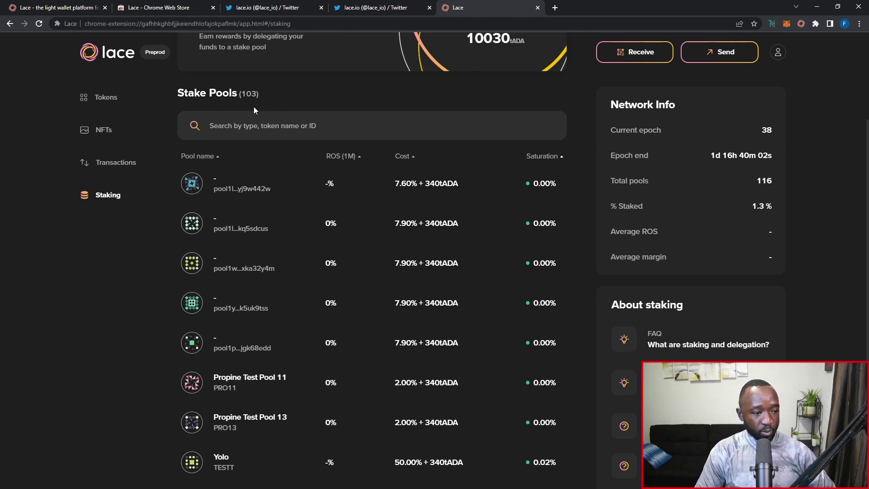
text(baza)
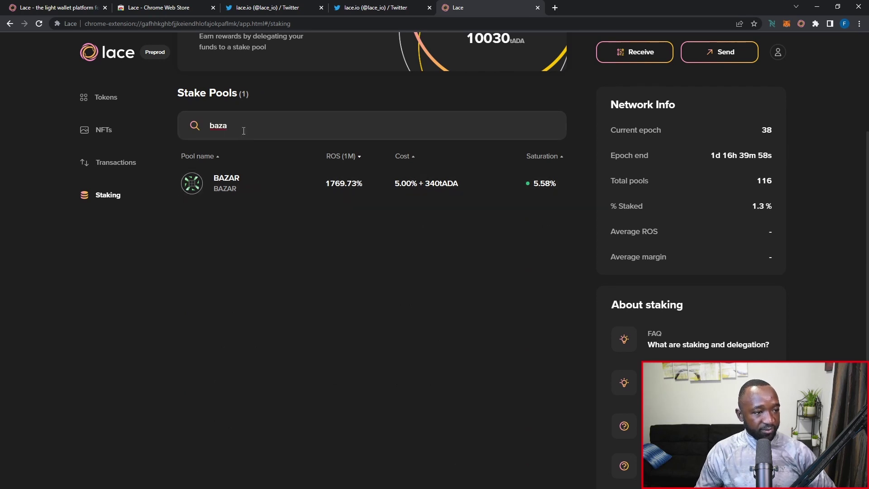
- Stake the wallet's tADA on the BAZAR pool, authorise the transaction with the wallet password, and close the confirmation
click(278, 186)
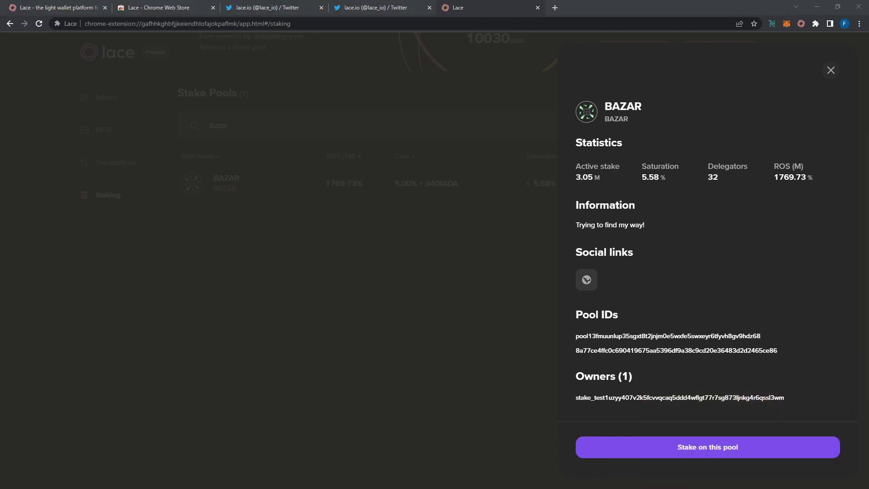
click(740, 453)
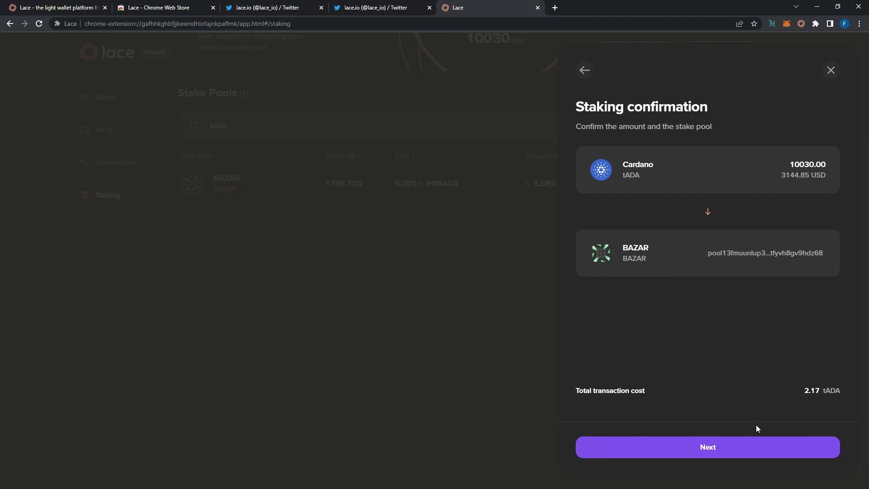
click(753, 448)
click(697, 277)
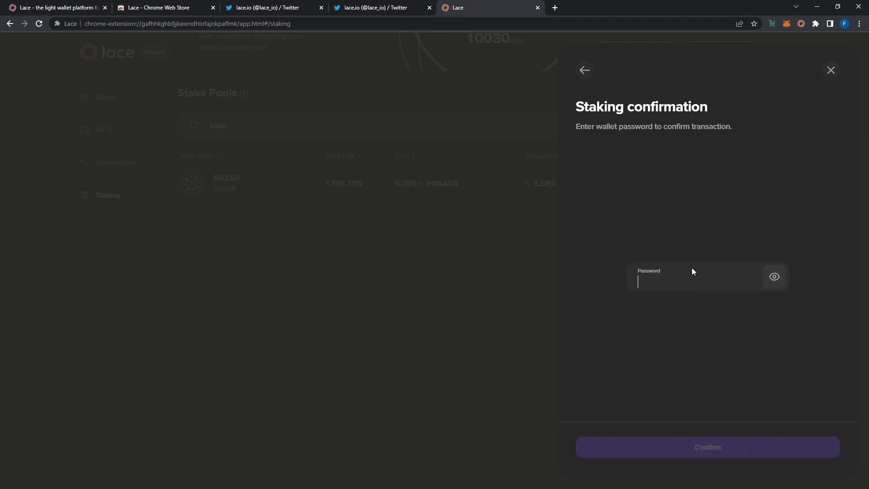
text(•••••••)
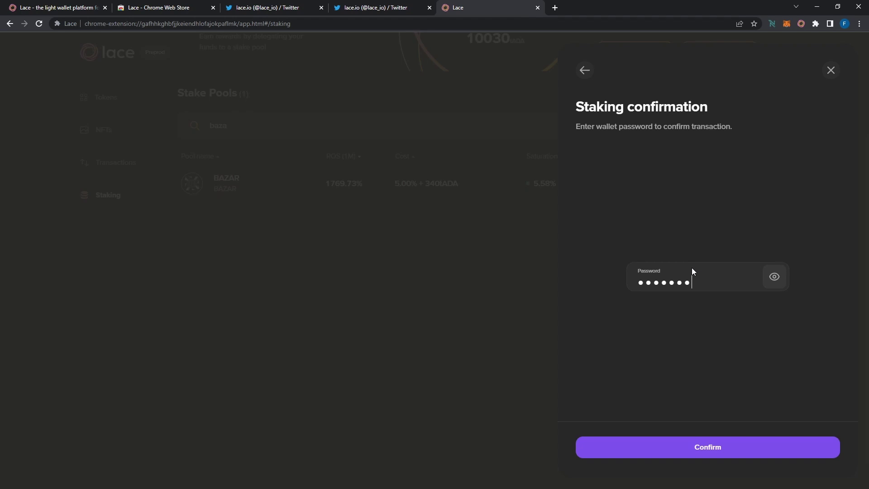
click(720, 447)
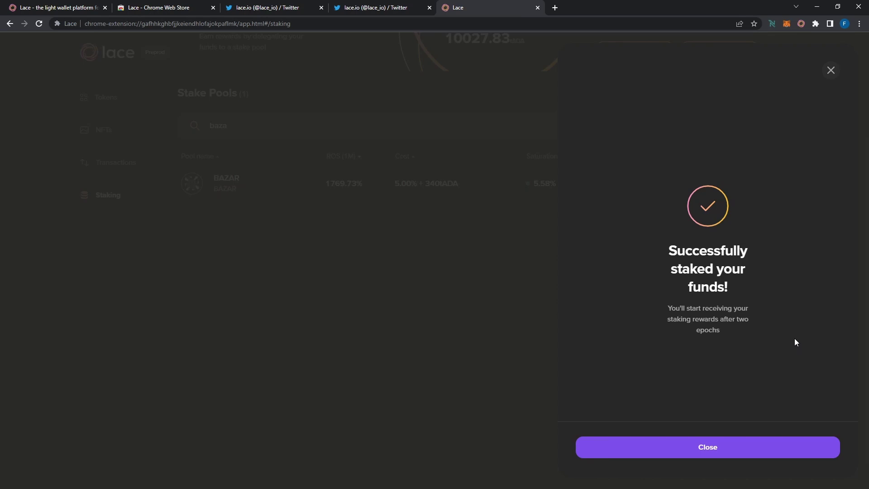
click(775, 449)
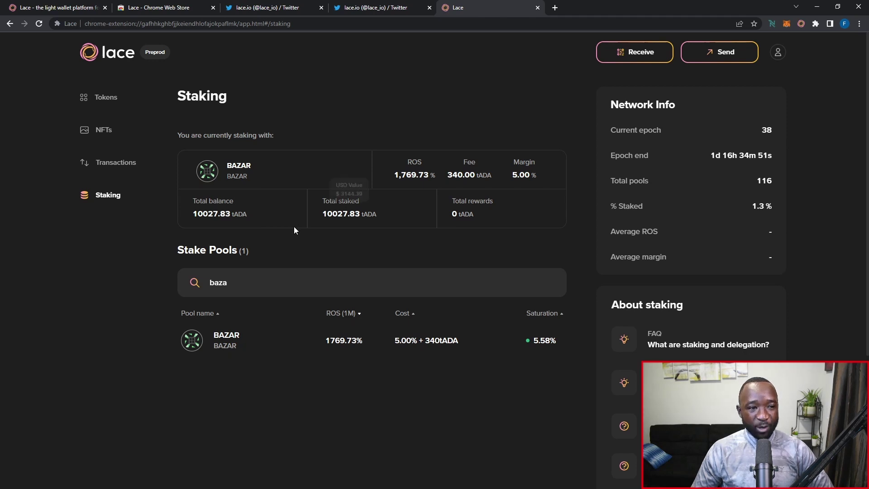
- Review the total balance, total staked and total rewards of the current BAZAR delegation
drag(259, 214, 186, 210)
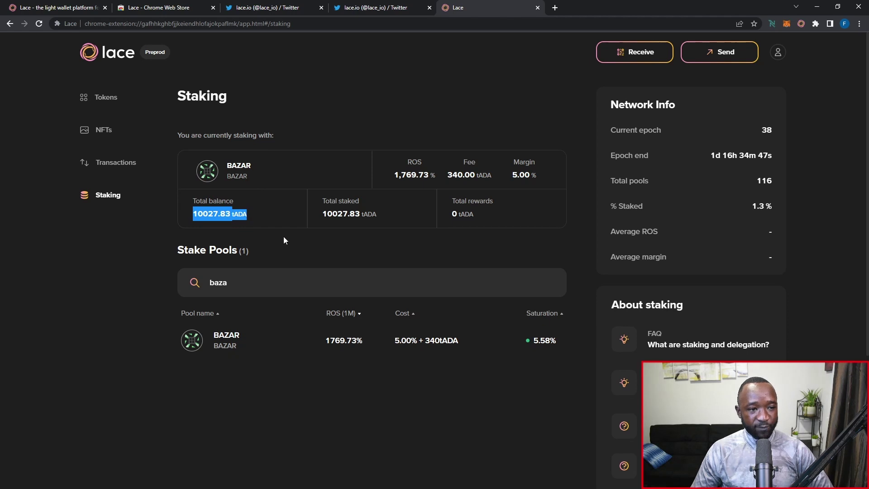
click(453, 215)
drag(452, 214, 477, 214)
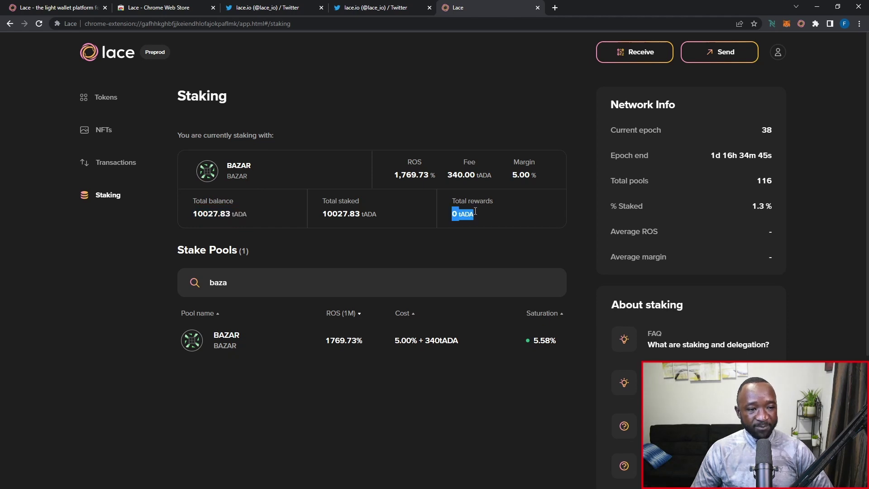
click(490, 240)
mouse_move(487, 210)
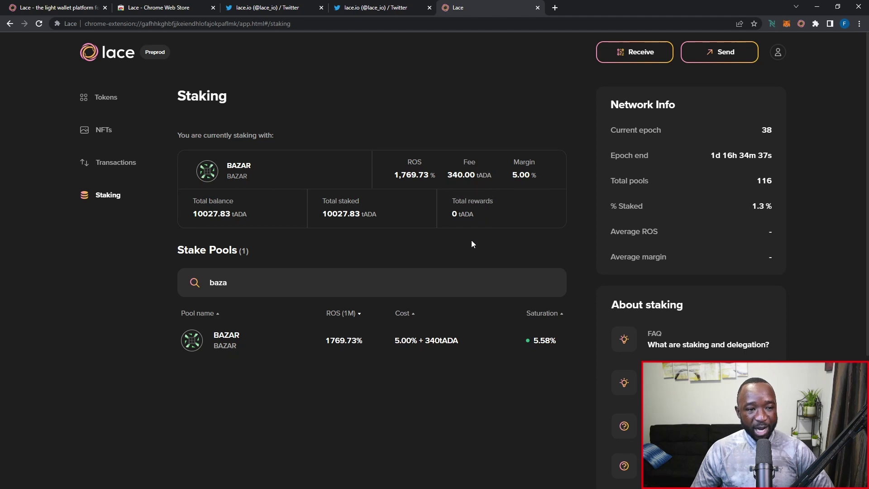
mouse_move(458, 215)
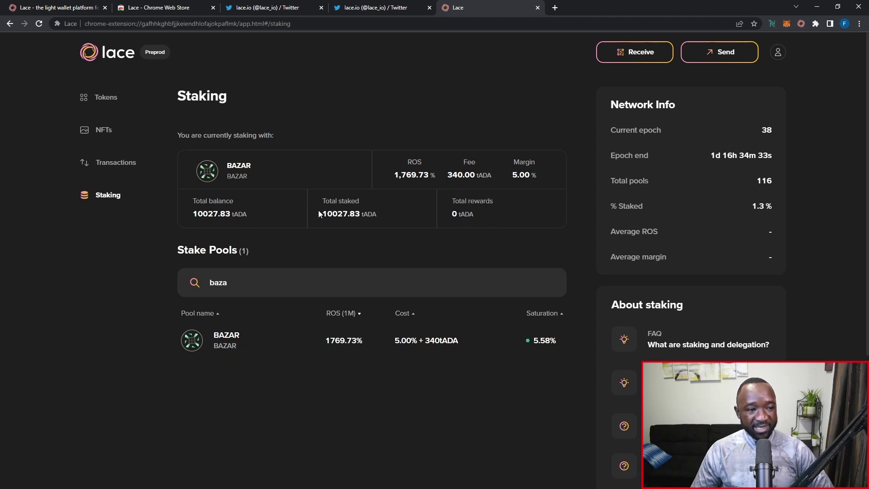
mouse_move(354, 218)
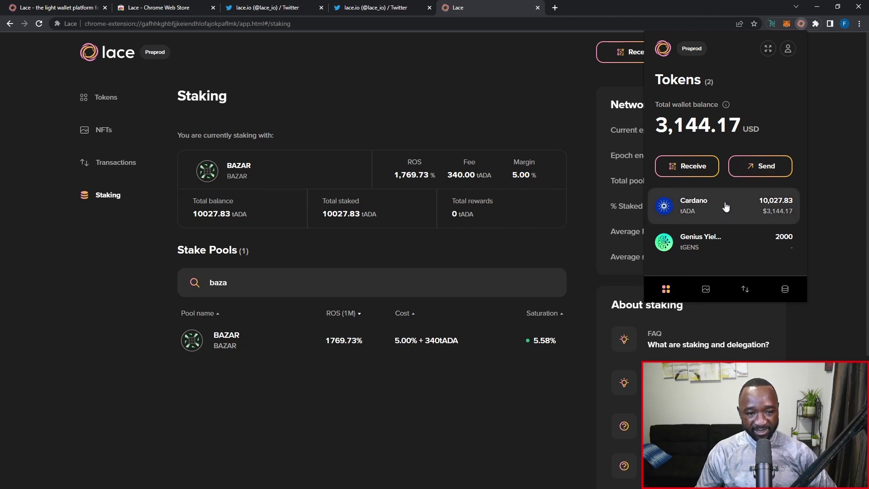
- In the wallet's extension popup, look through the NFTs, the transaction history and the staking overview
click(706, 292)
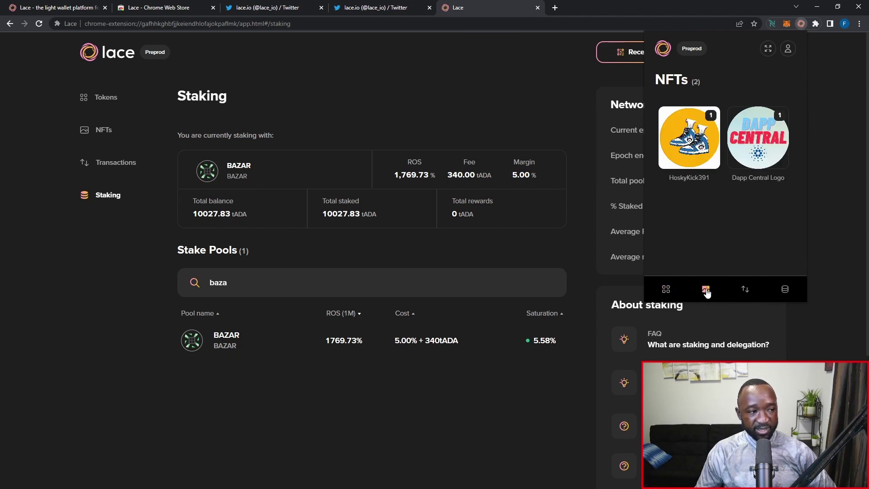
click(745, 290)
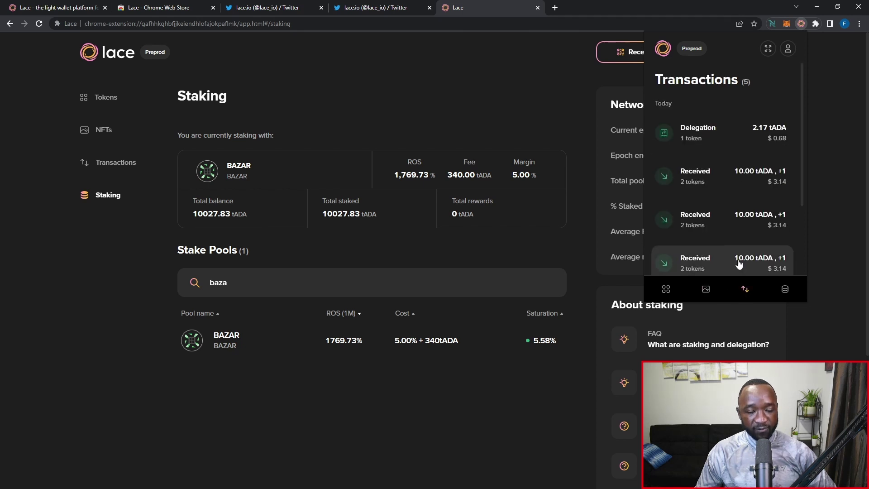
scroll(740, 240, down, 3)
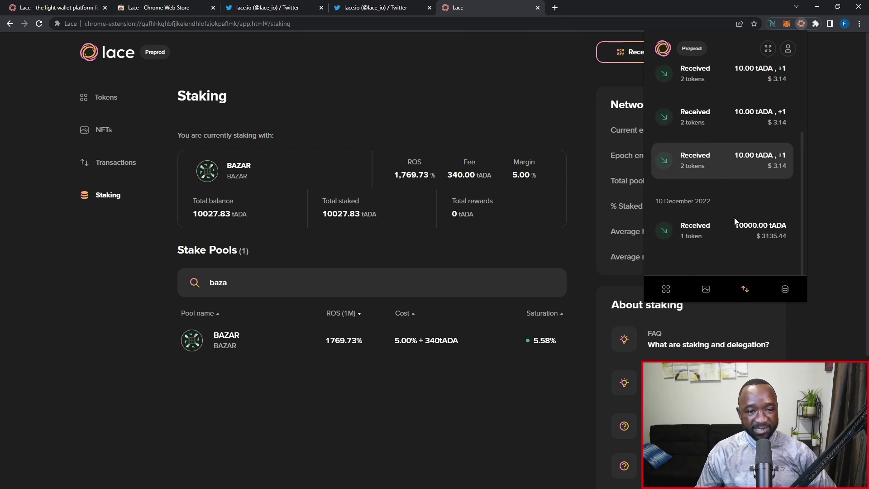
click(786, 291)
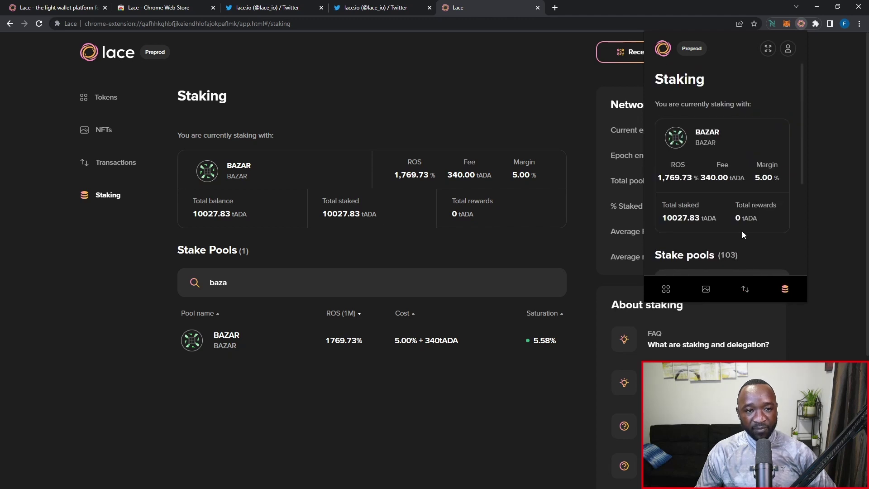
scroll(742, 231, down, 2)
scroll(740, 226, up, 2)
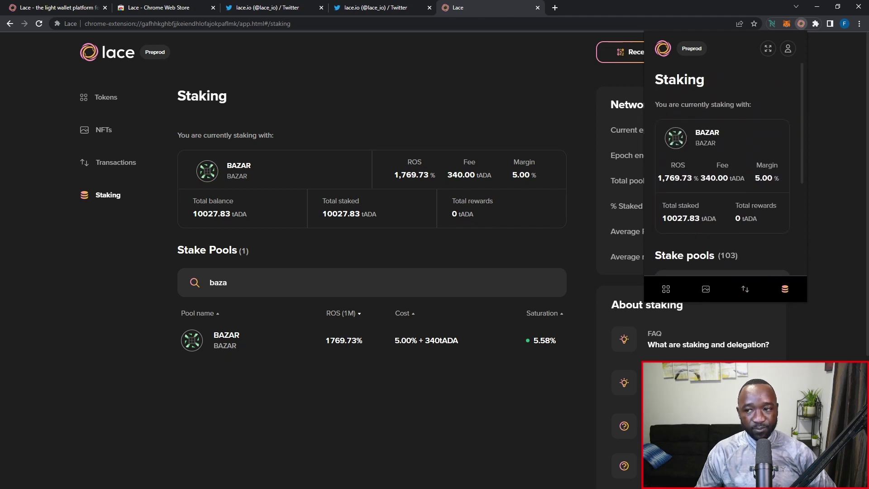